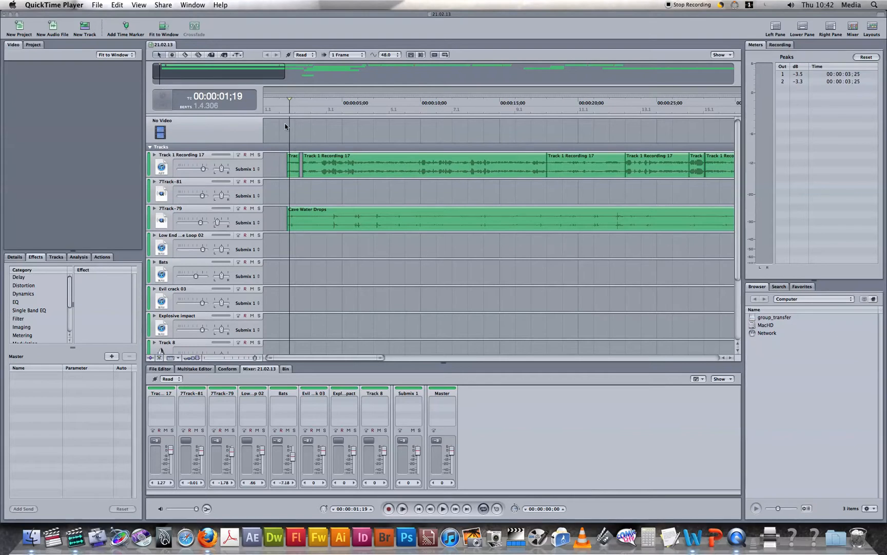
Play back the opening of the multitrack project to listen to the dialogue and cave water drops
{"action": "left_click", "coordinate": [304, 142]}
{"action": "key", "text": "space"}
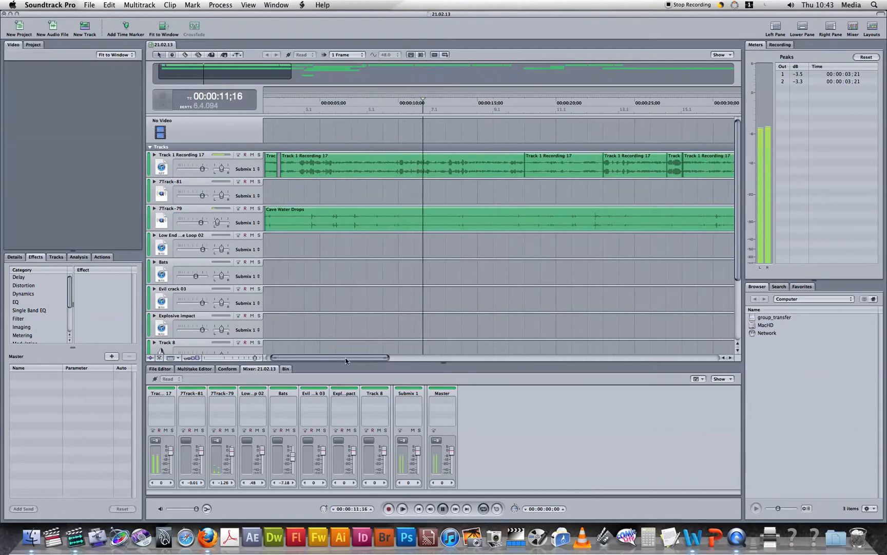
{"action": "key", "text": "space"}
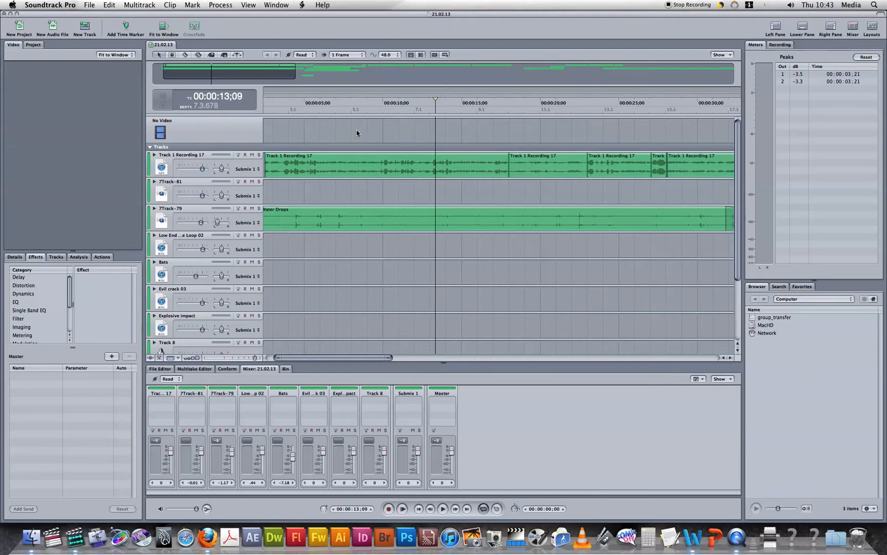
Move the playhead through the passage between about 7 and 11 seconds to locate the spot for a sound effect
{"action": "left_click", "coordinate": [353, 130]}
{"action": "left_click", "coordinate": [367, 128]}
{"action": "left_click", "coordinate": [385, 130]}
{"action": "left_click", "coordinate": [368, 130]}
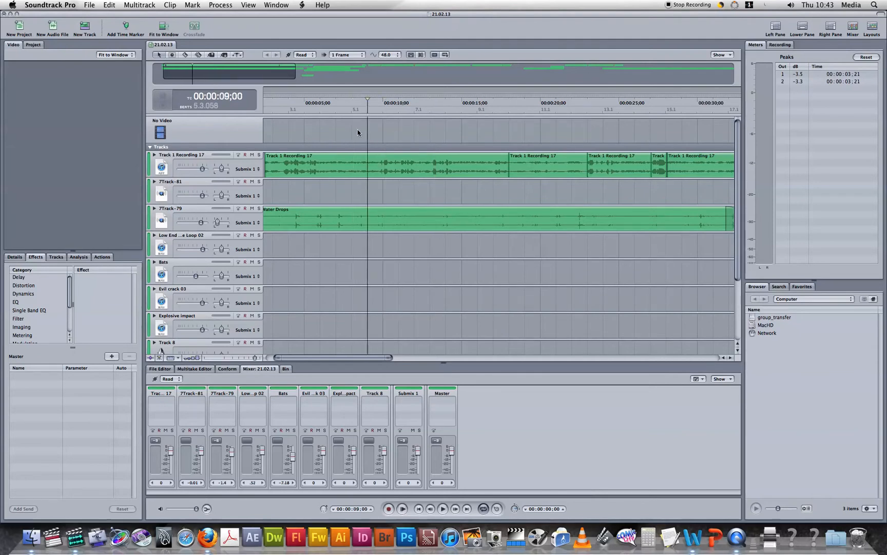
{"action": "left_click", "coordinate": [352, 131]}
{"action": "left_click", "coordinate": [336, 128]}
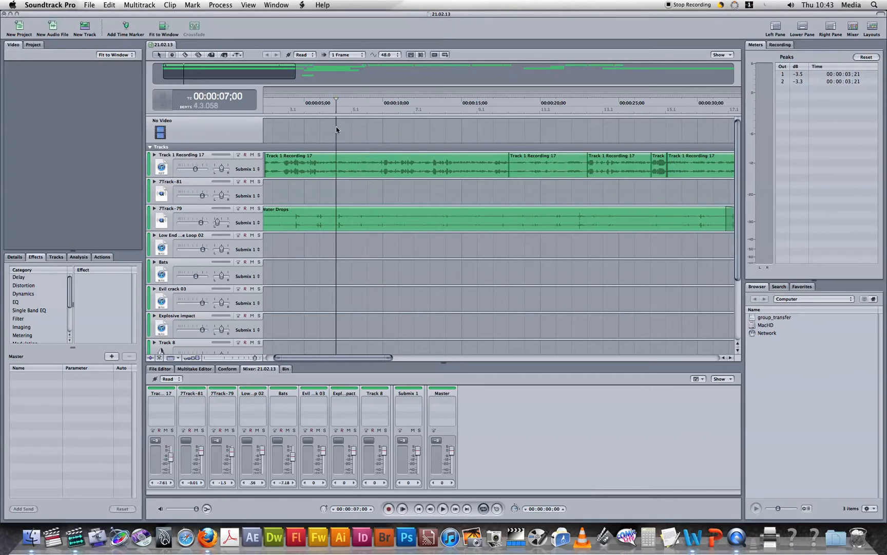
{"action": "left_click", "coordinate": [398, 131]}
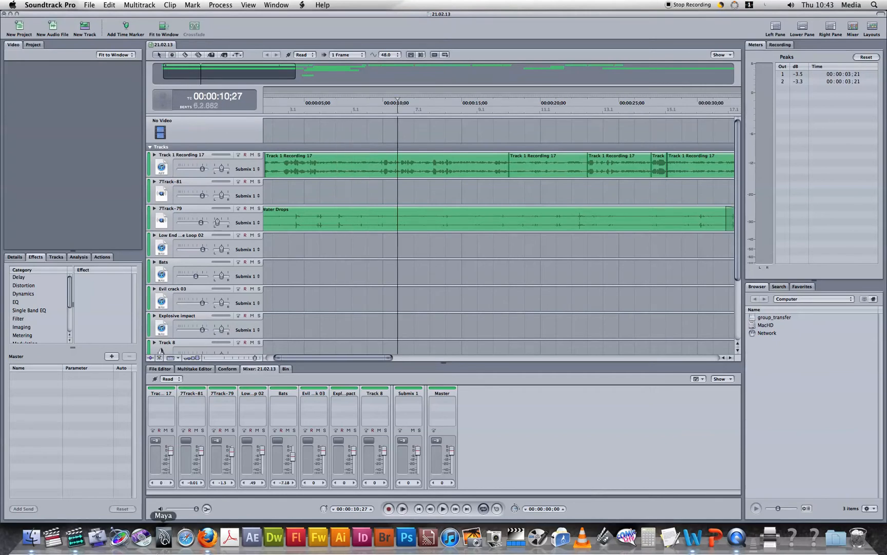
Switch to Finder and connect to the server smb://bl-stu-fs02/group_transfer
{"action": "left_click", "coordinate": [36, 539]}
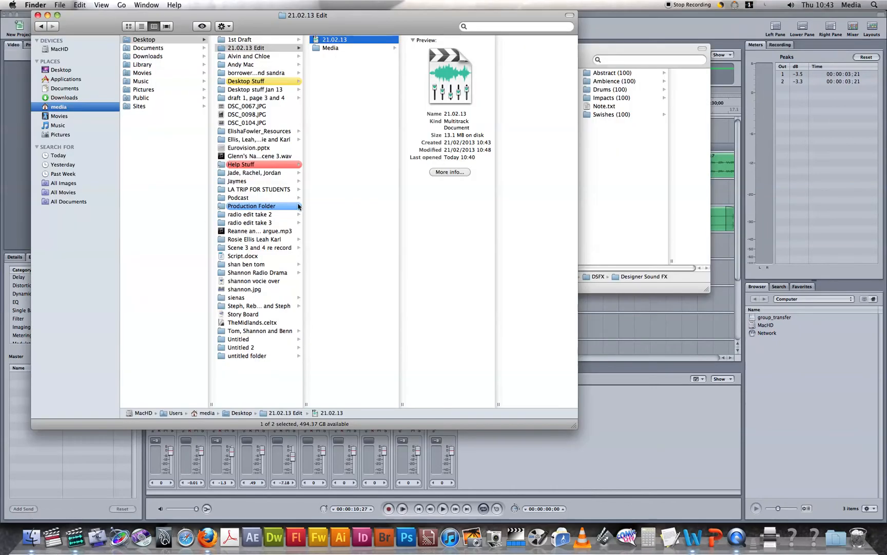
{"action": "left_click", "coordinate": [281, 206]}
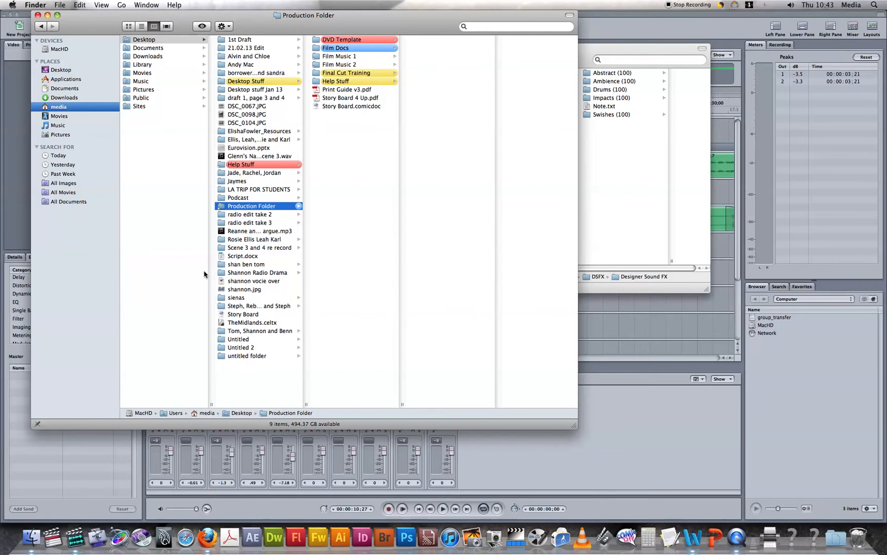
{"action": "key", "text": "super+k"}
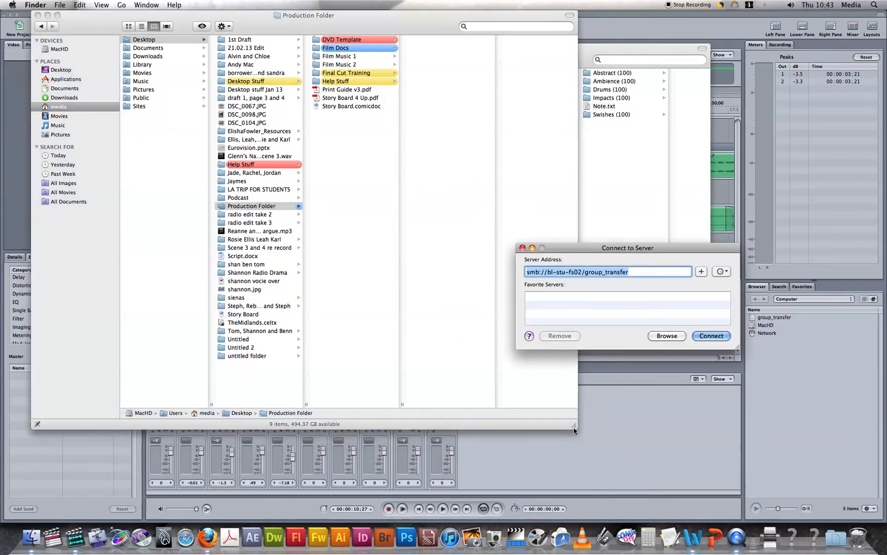
{"action": "left_click", "coordinate": [700, 337]}
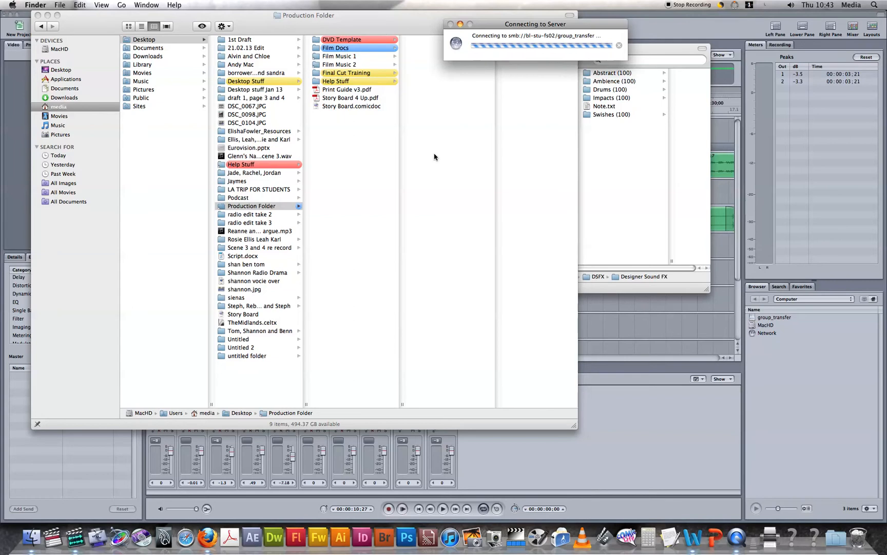
{"action": "left_click", "coordinate": [287, 208]}
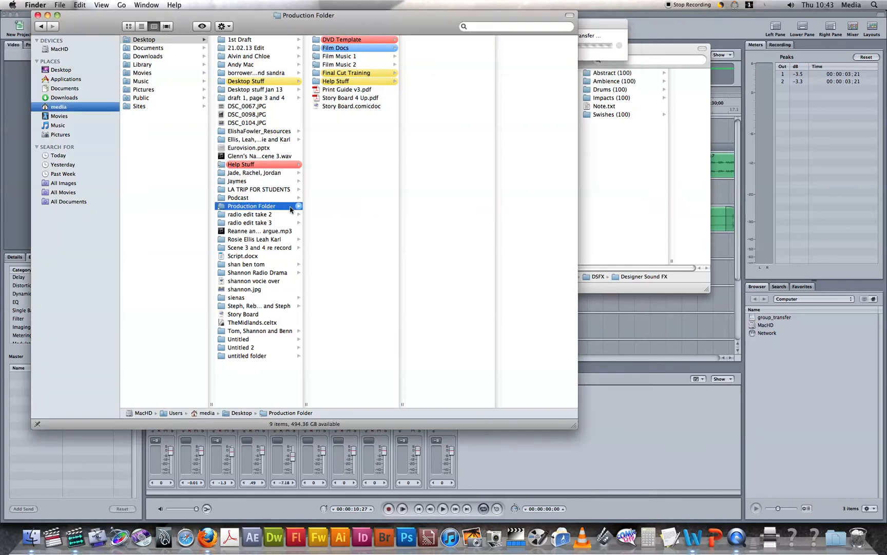
{"action": "left_click", "coordinate": [603, 26]}
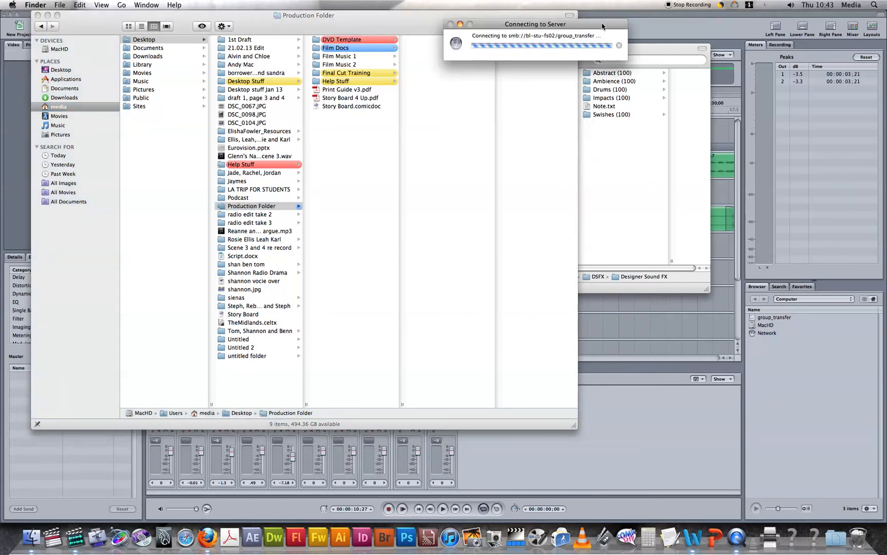
Open the Animals folder on the group_transfer share, inside Production Folder, Sound, DSFX, 1001 Sound Effects
{"action": "scroll", "coordinate": [584, 168], "scroll_direction": "down", "scroll_amount": 10}
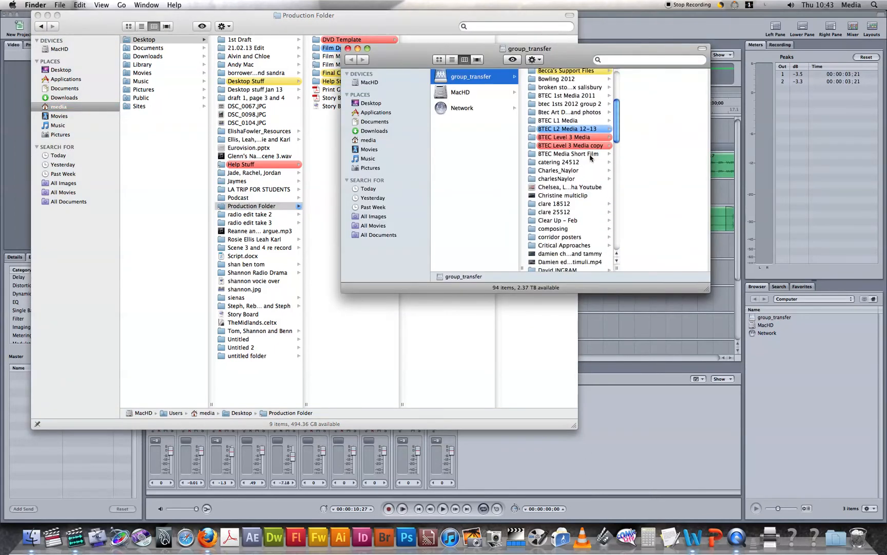
{"action": "scroll", "coordinate": [585, 173], "scroll_direction": "down", "scroll_amount": 9}
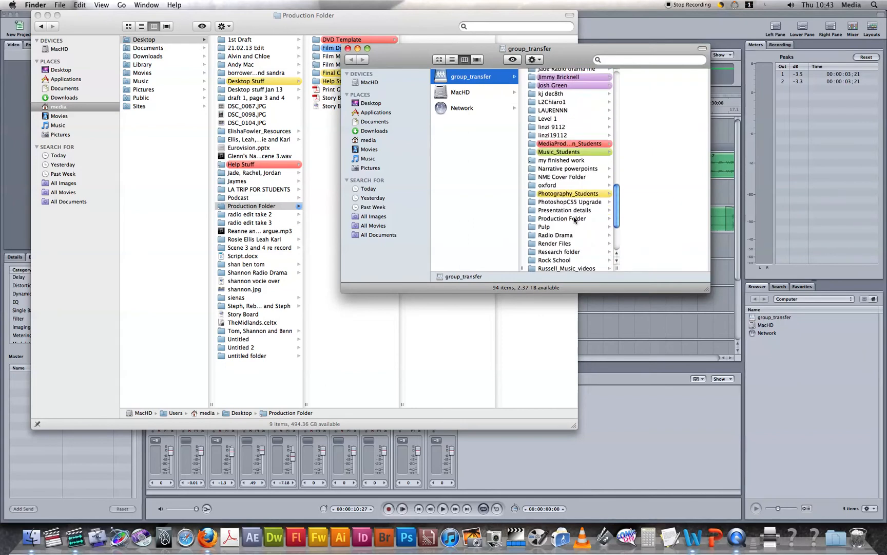
{"action": "left_click", "coordinate": [576, 220]}
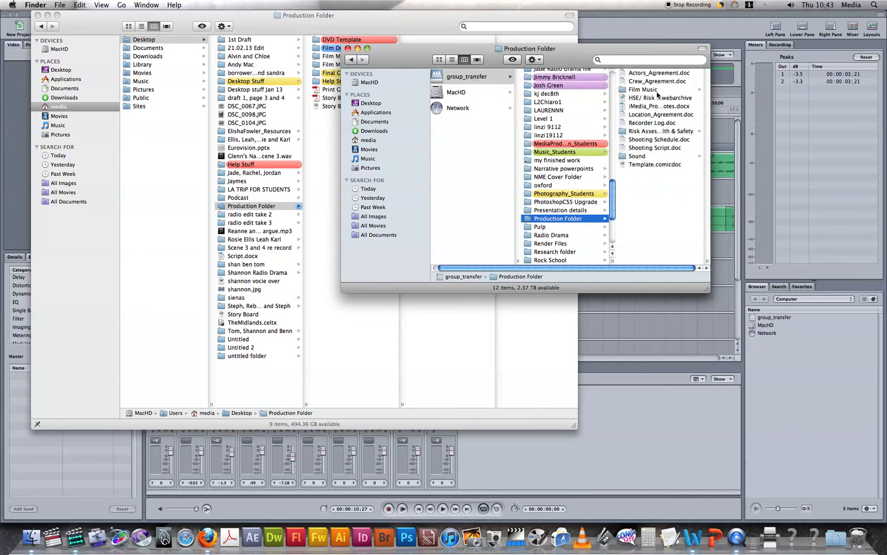
{"action": "left_click", "coordinate": [662, 157]}
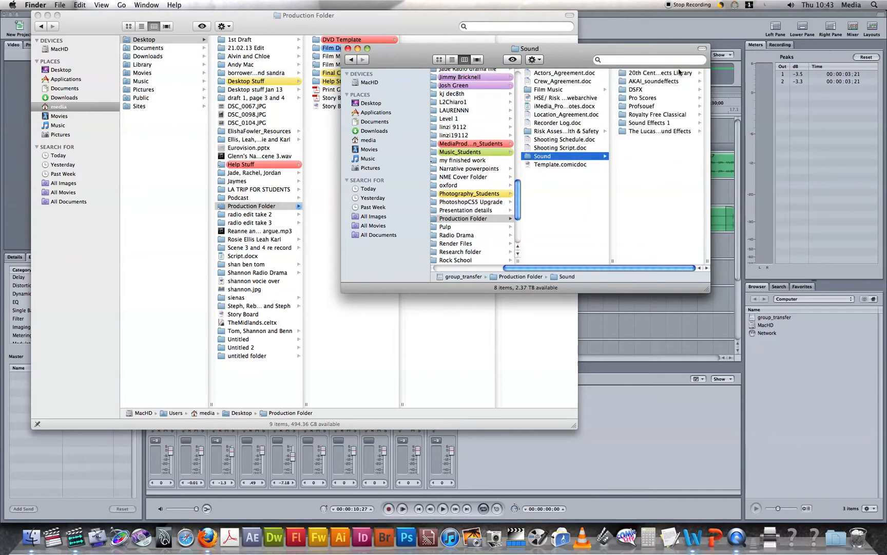
{"action": "left_click", "coordinate": [656, 89]}
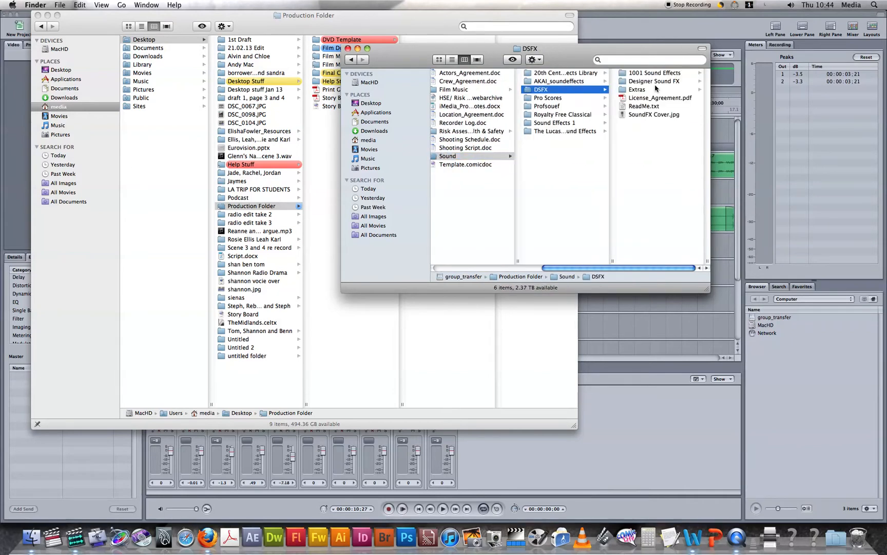
{"action": "left_click", "coordinate": [658, 76]}
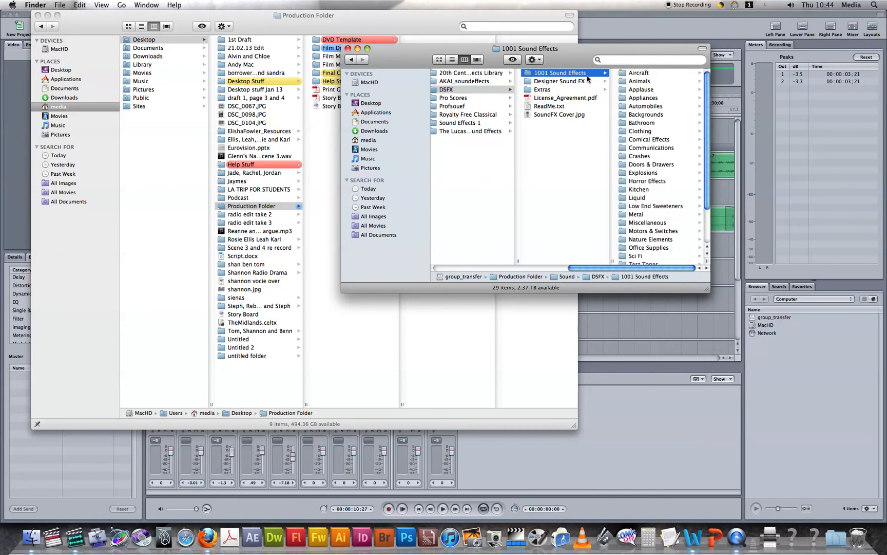
{"action": "left_click", "coordinate": [647, 83]}
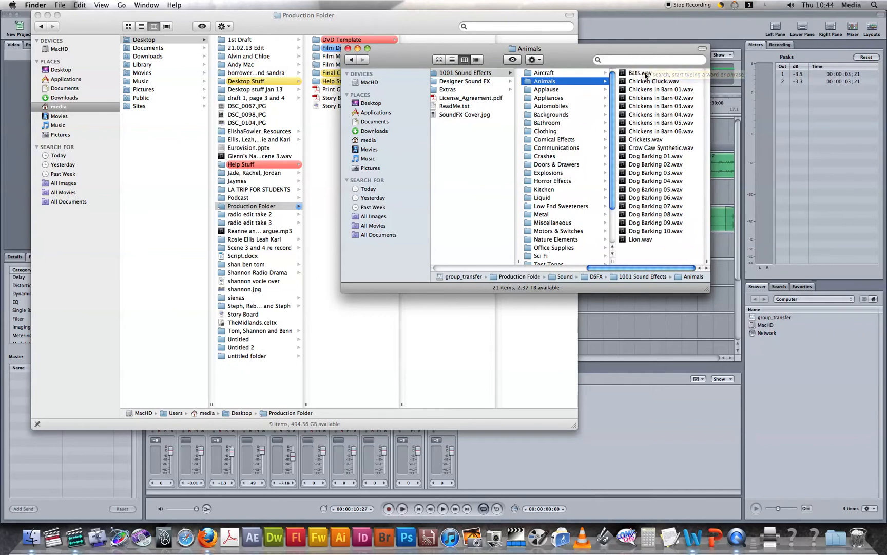
Add Bats.wav to the Explosive impact track at about 11 seconds and play back the passage around it
{"action": "left_click", "coordinate": [670, 73]}
{"action": "left_click_drag", "start_coordinate": [596, 58], "coordinate": [479, 322]}
{"action": "left_click", "coordinate": [363, 132]}
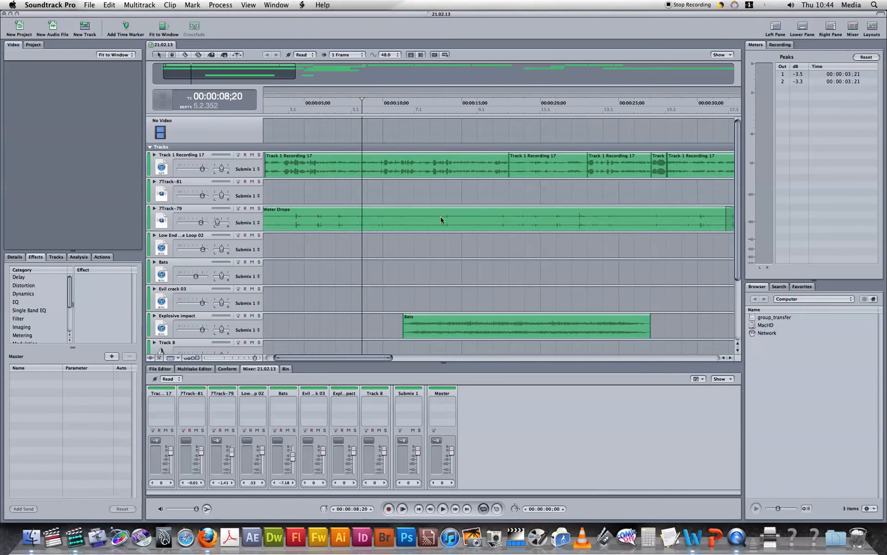
{"action": "key", "text": "space"}
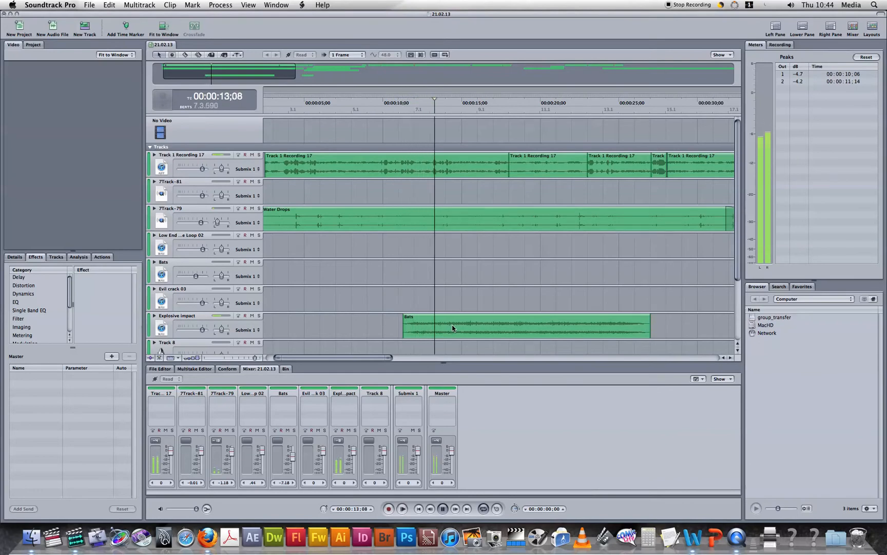
{"action": "key", "text": "space"}
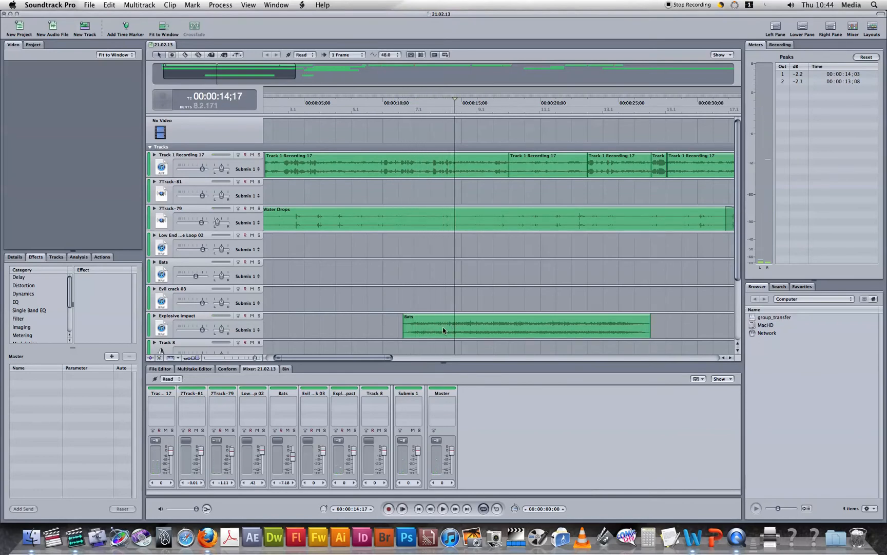
Shift the Bats clip earlier in stages to start at about 10 seconds, replaying the passage to check the timing
{"action": "left_click", "coordinate": [438, 328]}
{"action": "left_click_drag", "start_coordinate": [438, 328], "coordinate": [427, 325]}
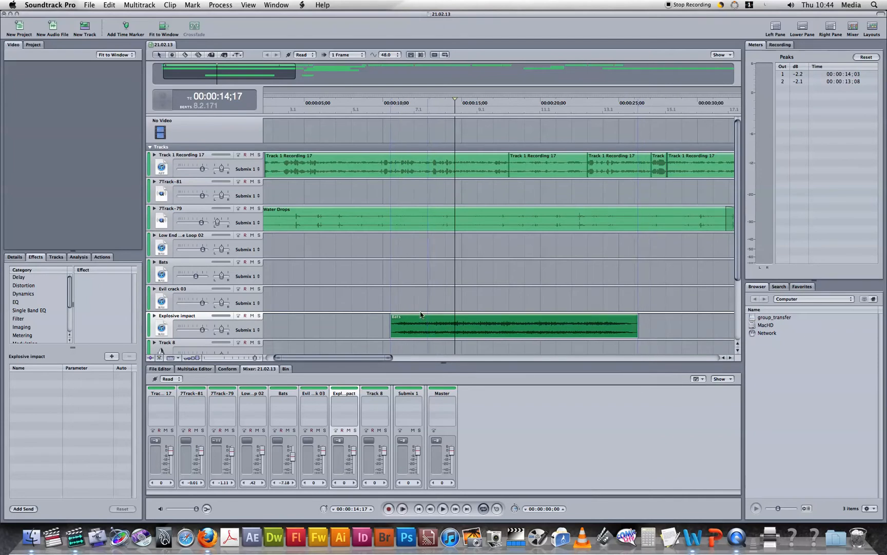
{"action": "left_click", "coordinate": [375, 135]}
{"action": "key", "text": "space"}
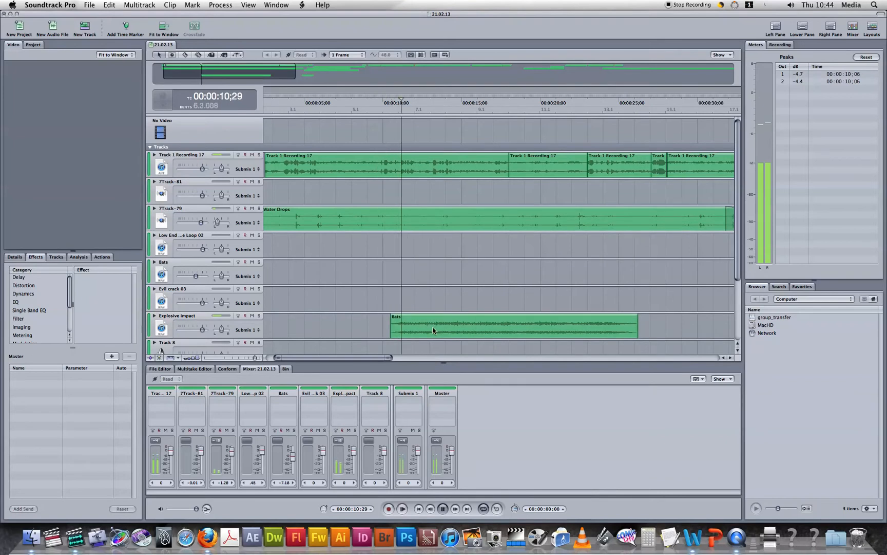
{"action": "left_click_drag", "start_coordinate": [433, 329], "coordinate": [425, 327]}
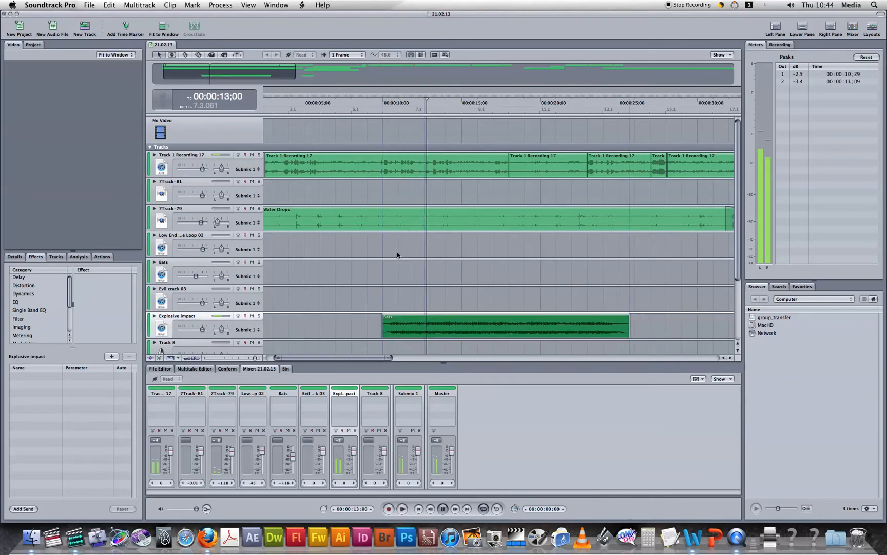
{"action": "left_click", "coordinate": [376, 132]}
{"action": "key", "text": "space"}
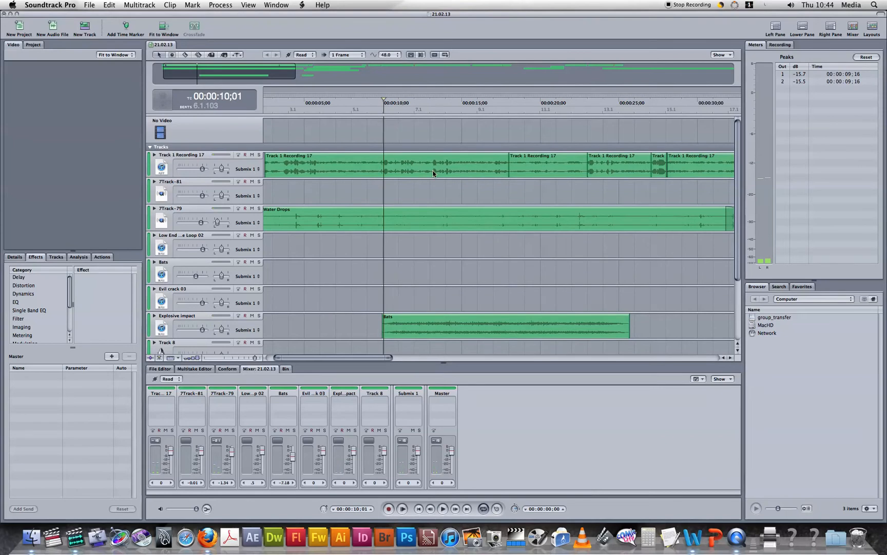
{"action": "left_click", "coordinate": [368, 131]}
{"action": "key", "text": "space"}
{"action": "key", "text": "space"}
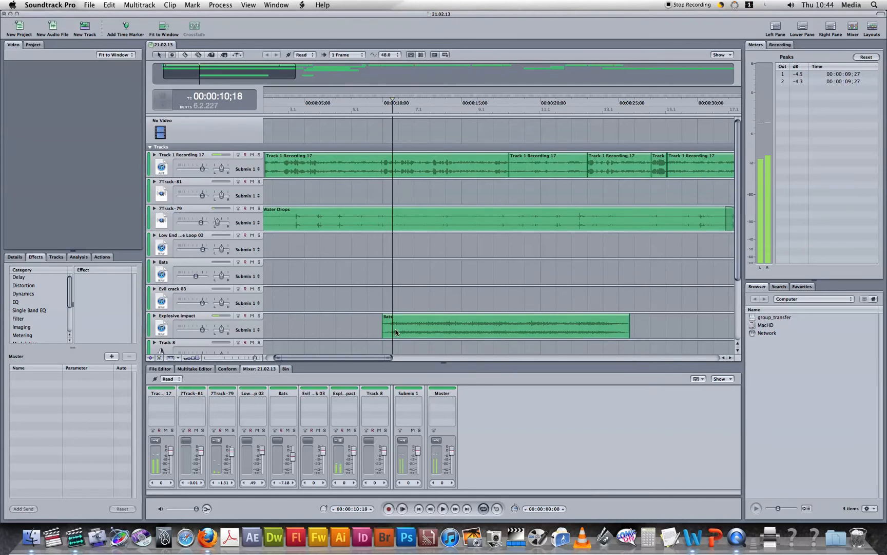
Nudge the Bats clip further back to start at about 9 seconds, checking each move by playback
{"action": "left_click_drag", "start_coordinate": [391, 328], "coordinate": [386, 328]}
{"action": "left_click", "coordinate": [364, 137]}
{"action": "key", "text": "space"}
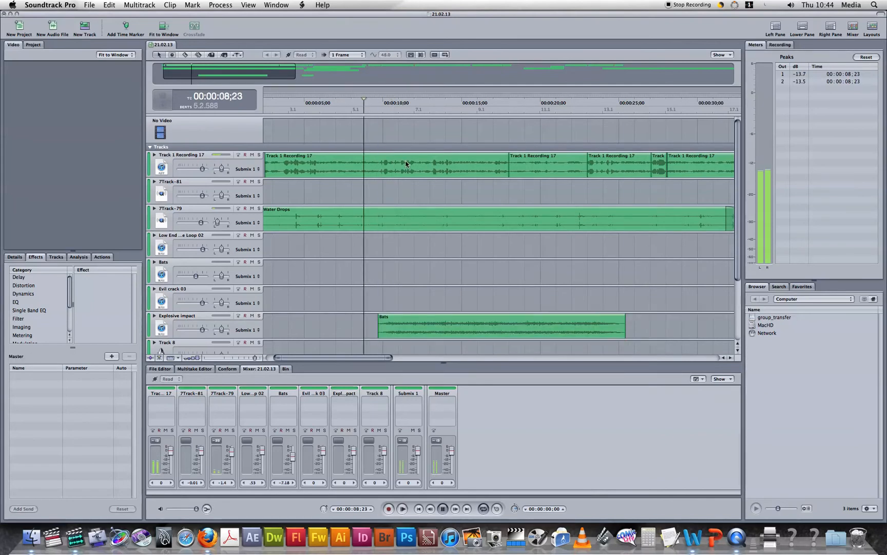
{"action": "key", "text": "space"}
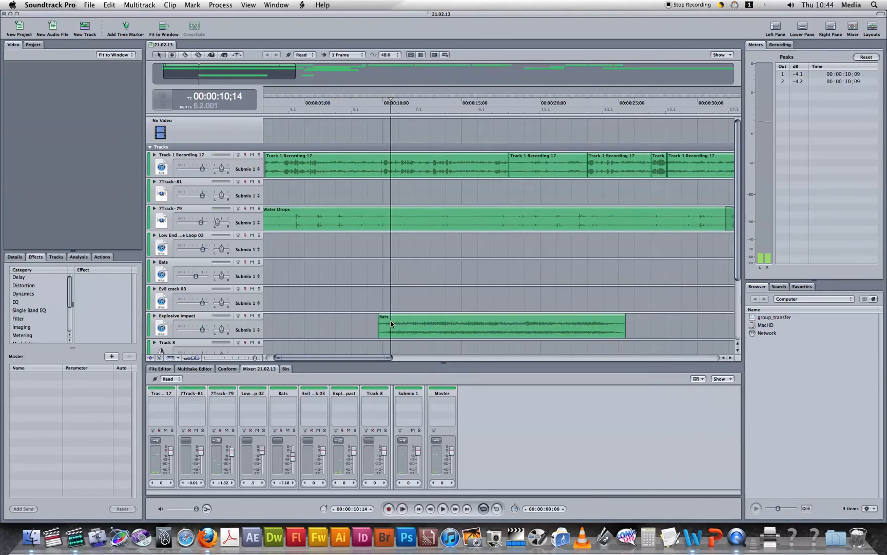
{"action": "left_click_drag", "start_coordinate": [391, 321], "coordinate": [385, 321]}
{"action": "left_click", "coordinate": [362, 137]}
{"action": "key", "text": "space"}
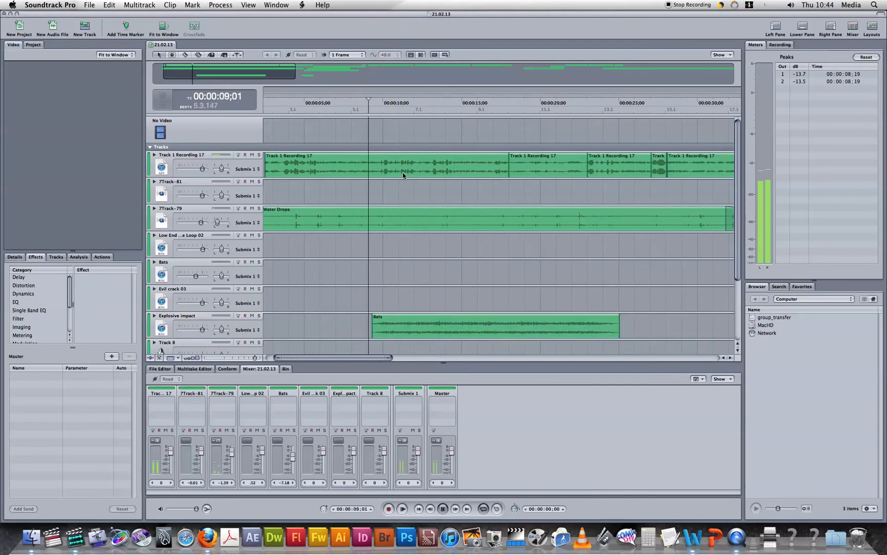
{"action": "key", "text": "space"}
{"action": "left_click_drag", "start_coordinate": [383, 323], "coordinate": [378, 324]}
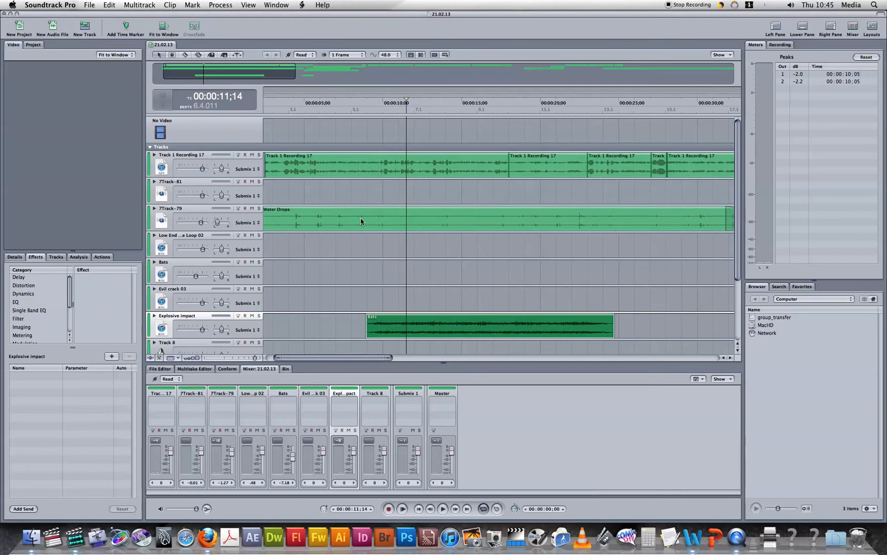
{"action": "left_click", "coordinate": [365, 135]}
{"action": "key", "text": "space"}
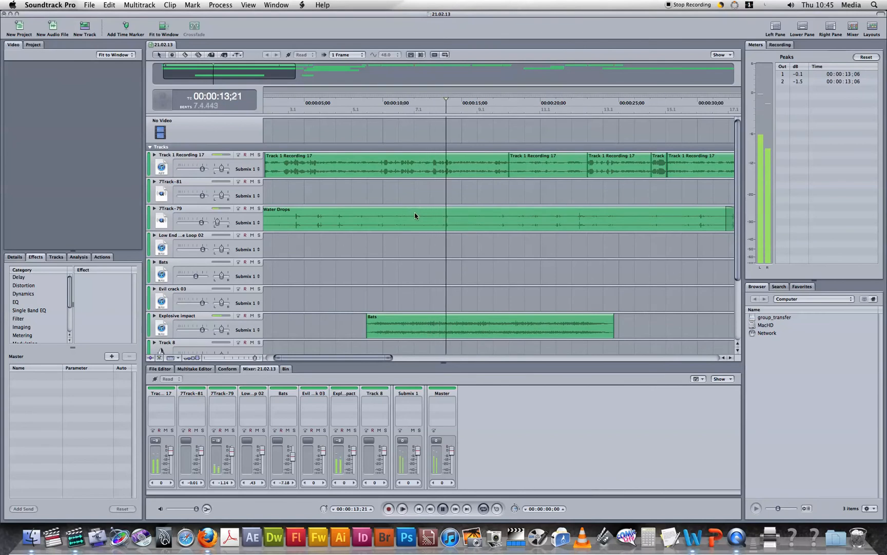
{"action": "key", "text": "space"}
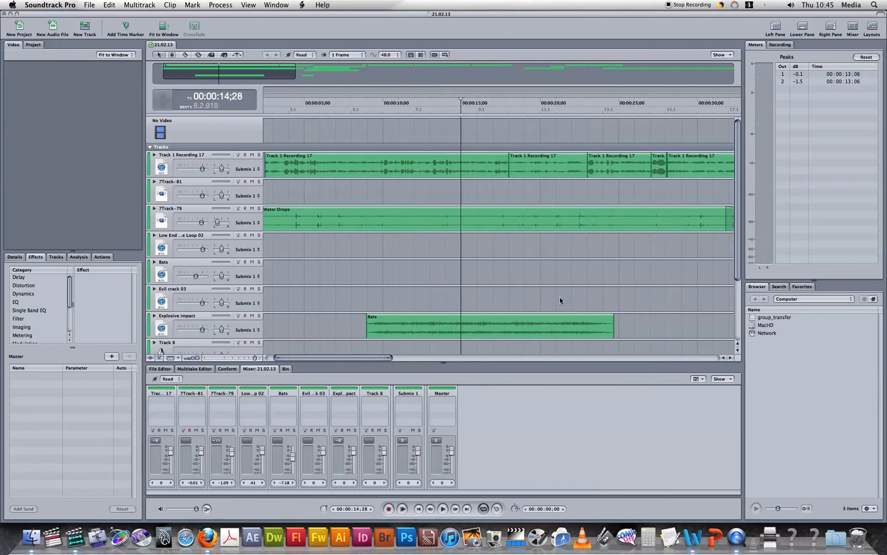
Listen for the cut point, split the Bats clip at about 17 seconds and delete the part after the cut
{"action": "left_click", "coordinate": [185, 55]}
{"action": "left_click", "coordinate": [163, 54]}
{"action": "key", "text": "space"}
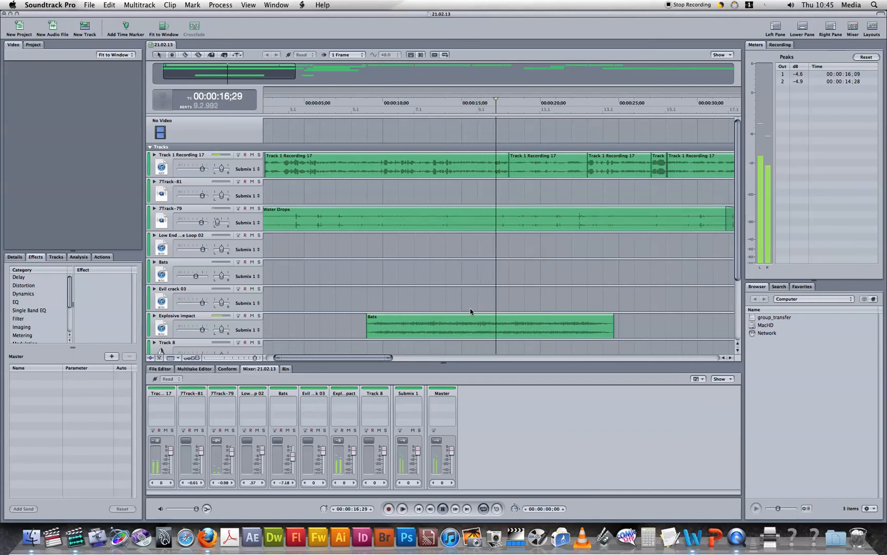
{"action": "key", "text": "space"}
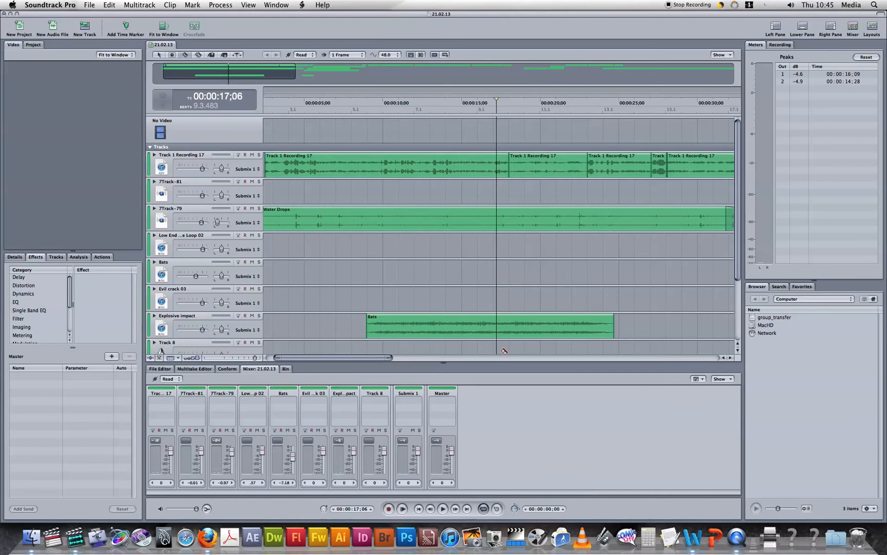
{"action": "left_click", "coordinate": [495, 330]}
{"action": "left_click", "coordinate": [157, 55]}
{"action": "left_click", "coordinate": [526, 329]}
{"action": "key", "text": "Delete"}
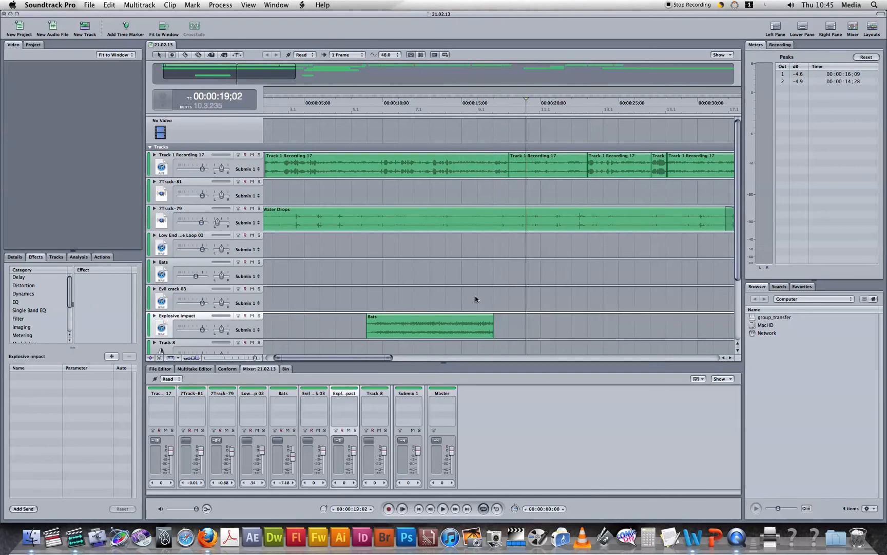
Play the trimmed Bats clip from about 8 seconds and add a fade-out of about 3 seconds at its end
{"action": "left_click", "coordinate": [361, 249]}
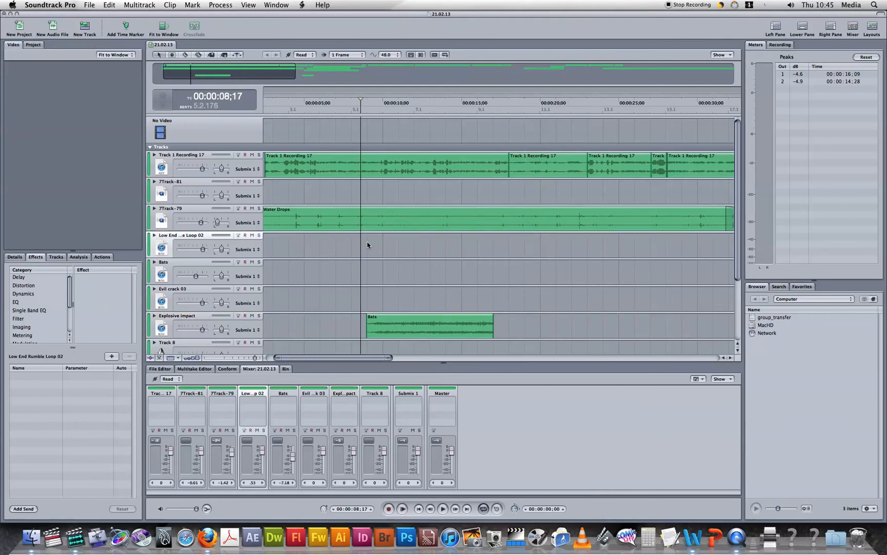
{"action": "key", "text": "space"}
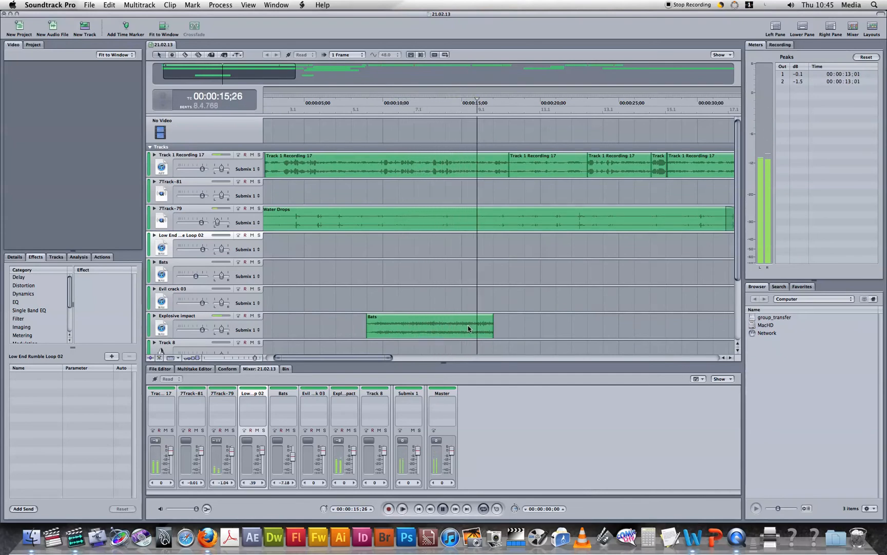
{"action": "key", "text": "space"}
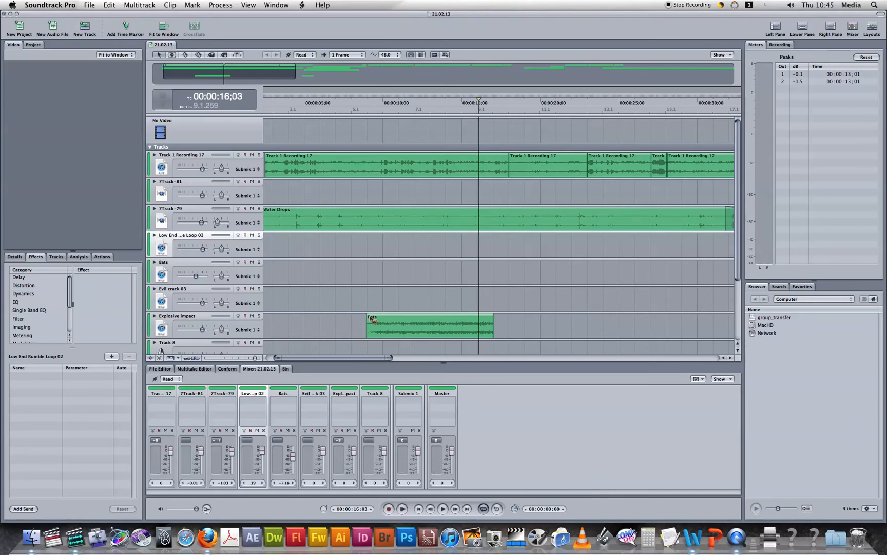
{"action": "left_click_drag", "start_coordinate": [492, 317], "coordinate": [452, 321]}
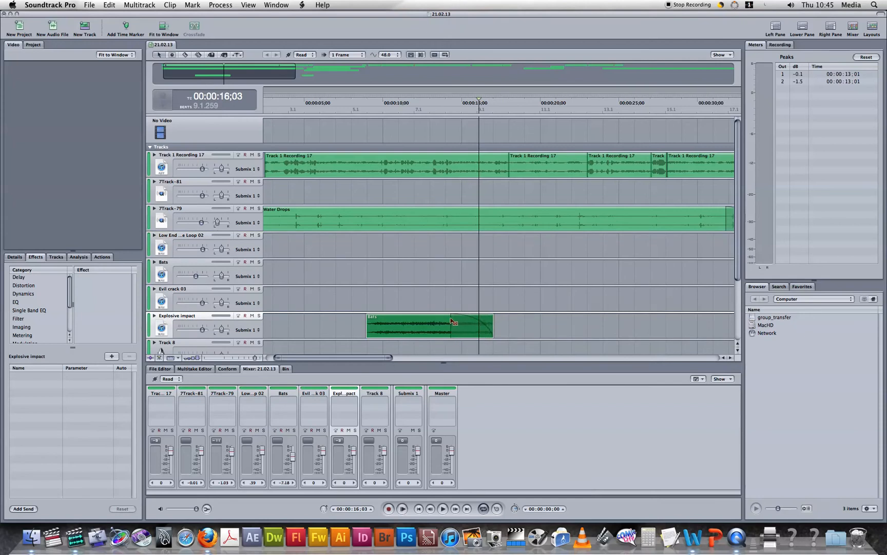
Replay the passage around the Bats clip several times to judge the fade-out and how abruptly the sound begins
{"action": "left_click", "coordinate": [368, 273]}
{"action": "key", "text": "space"}
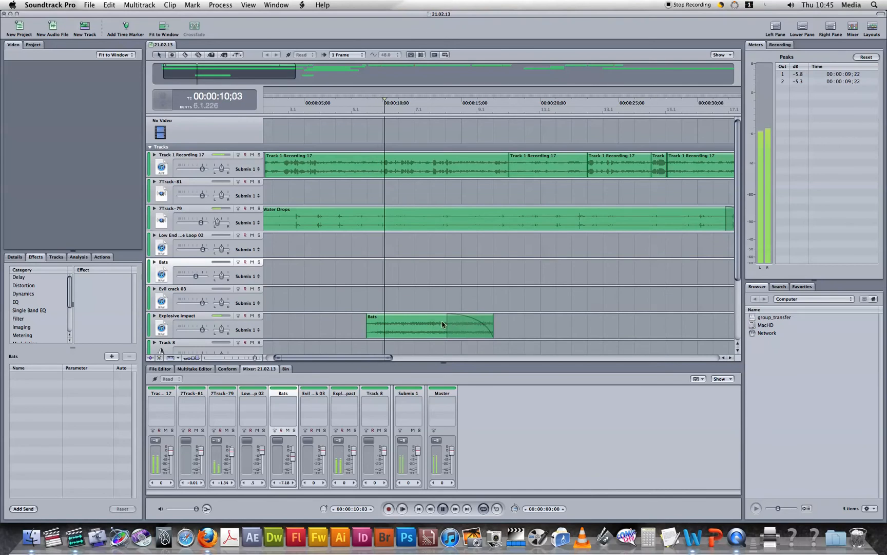
{"action": "key", "text": "space"}
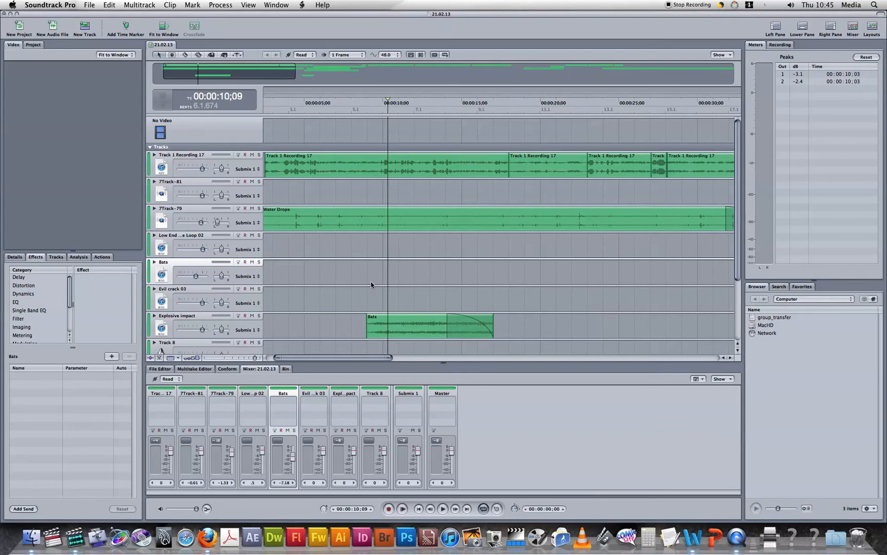
{"action": "left_click", "coordinate": [370, 302]}
{"action": "key", "text": "space"}
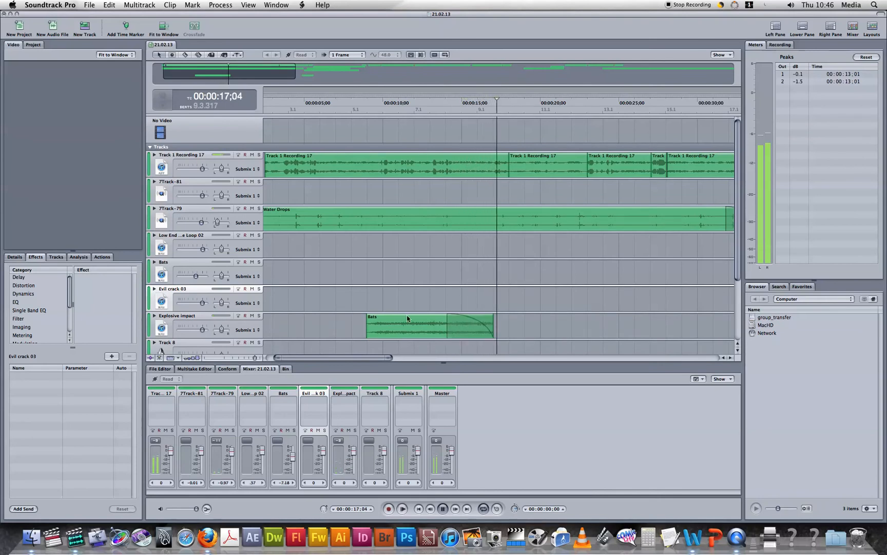
{"action": "key", "text": "space"}
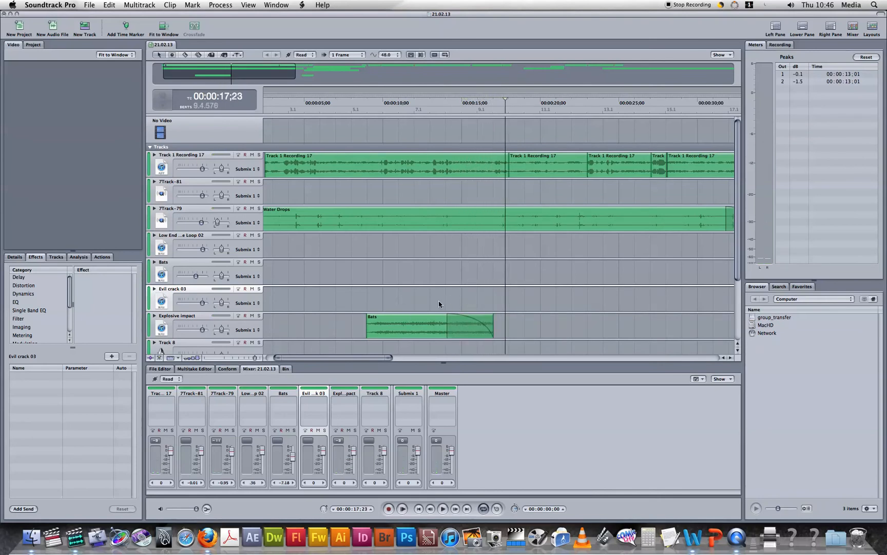
{"action": "left_click", "coordinate": [346, 296]}
{"action": "key", "text": "space"}
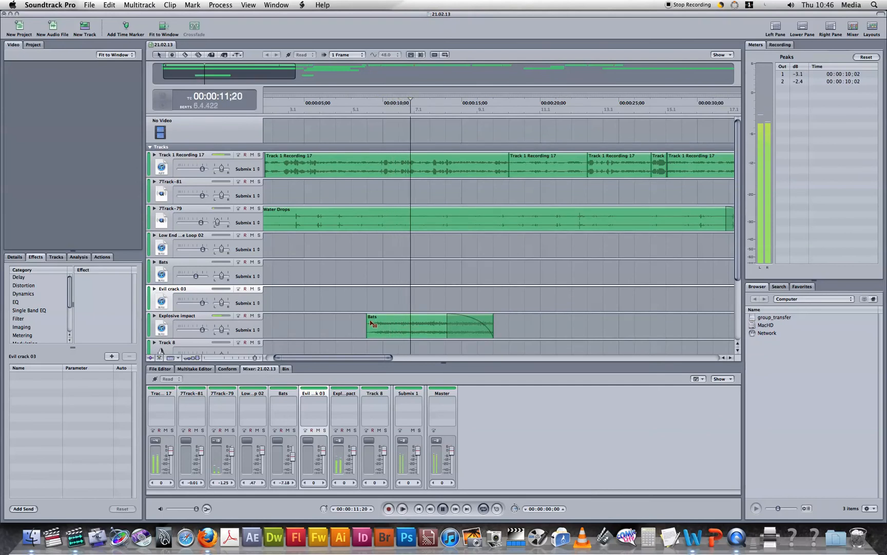
{"action": "key", "text": "space"}
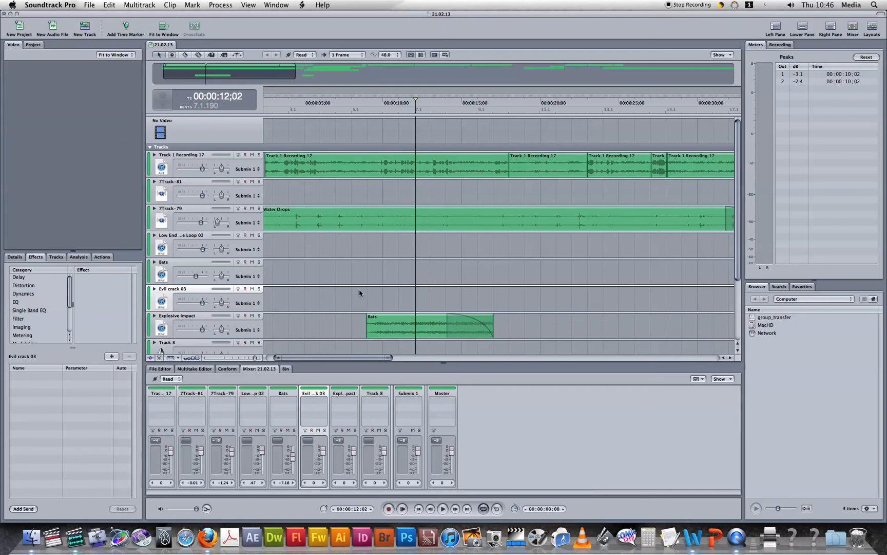
Add a fade-in of about 1.3 seconds to the start of the Bats clip and play it back from about 8 seconds
{"action": "left_click", "coordinate": [369, 317]}
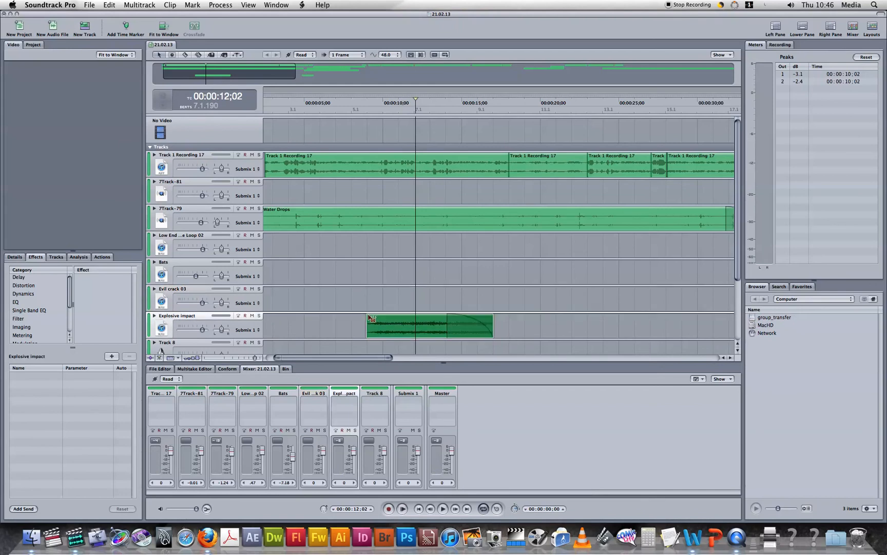
{"action": "left_click_drag", "start_coordinate": [371, 319], "coordinate": [389, 321]}
{"action": "left_click", "coordinate": [356, 302]}
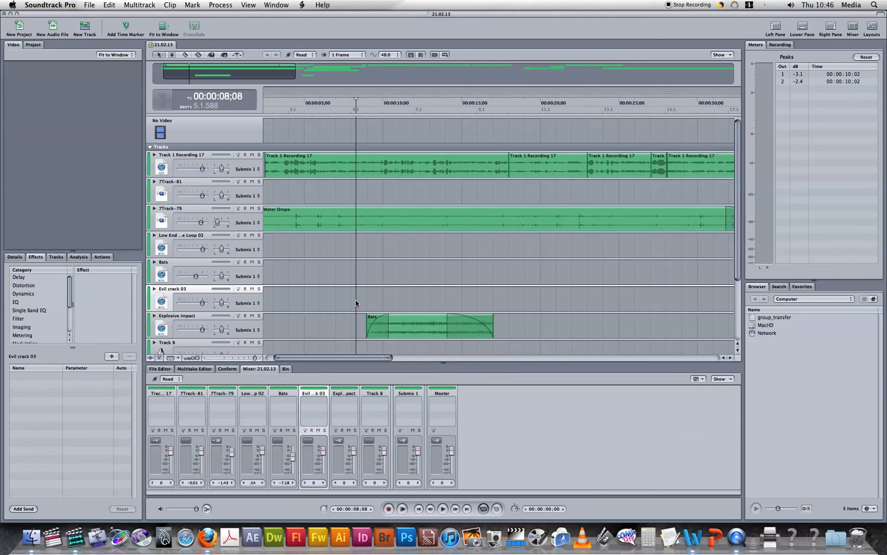
{"action": "key", "text": "space"}
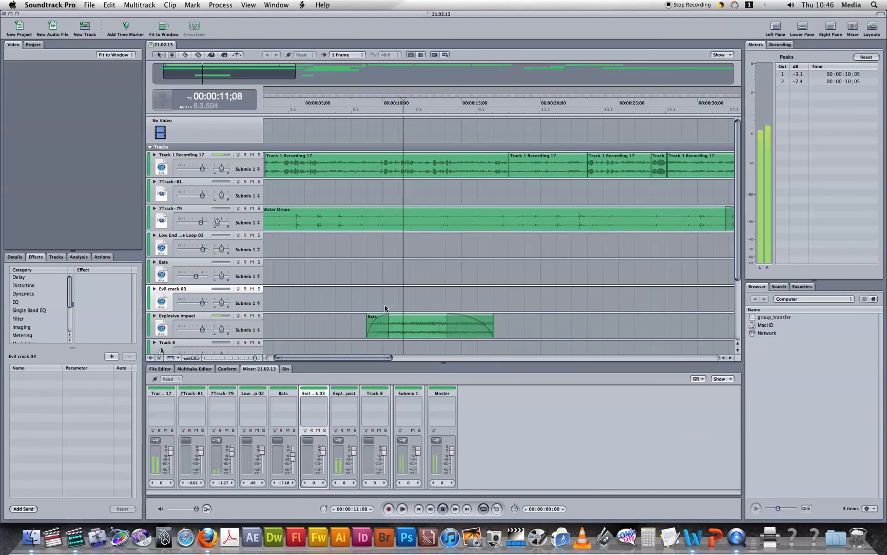
Undo the accidental shift of the Bats clip, lengthen its fade-in to about 2 seconds and replay the passage
{"action": "left_click_drag", "start_coordinate": [389, 325], "coordinate": [392, 326]}
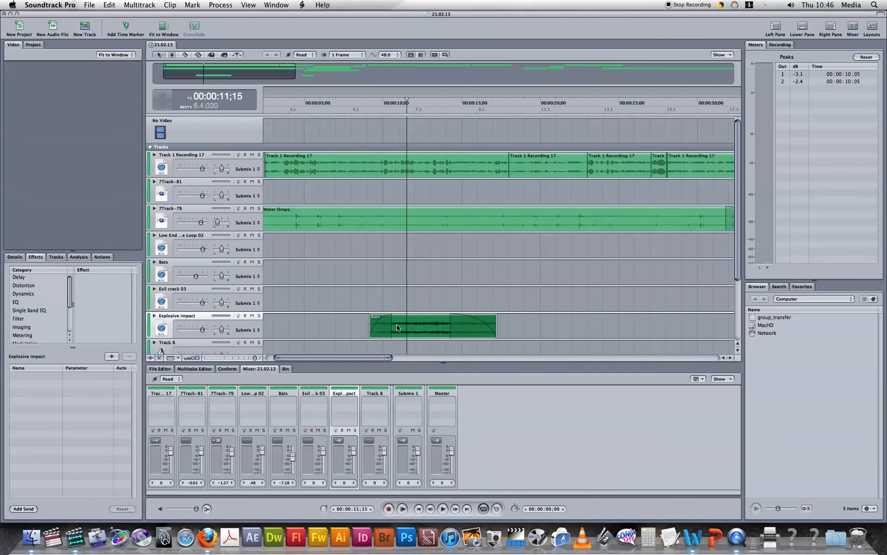
{"action": "key", "text": "super+z"}
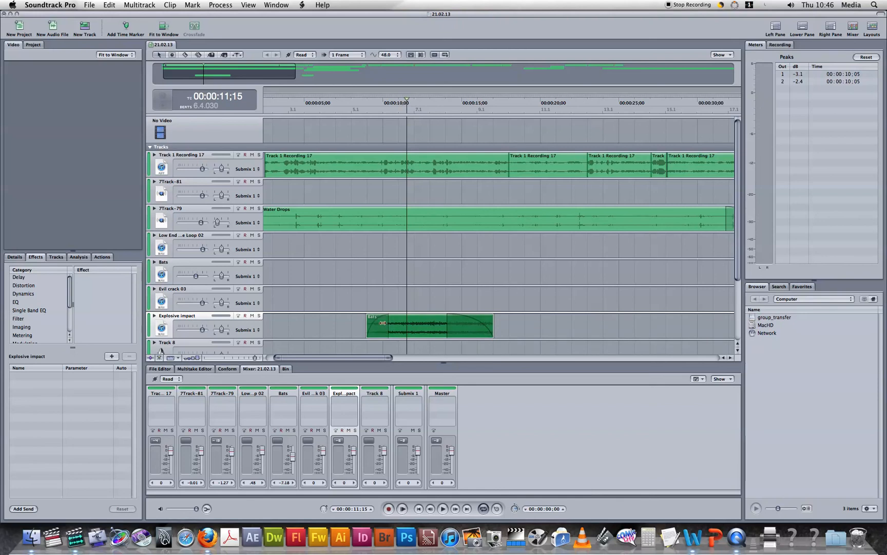
{"action": "left_click_drag", "start_coordinate": [387, 325], "coordinate": [399, 324]}
{"action": "left_click", "coordinate": [358, 301]}
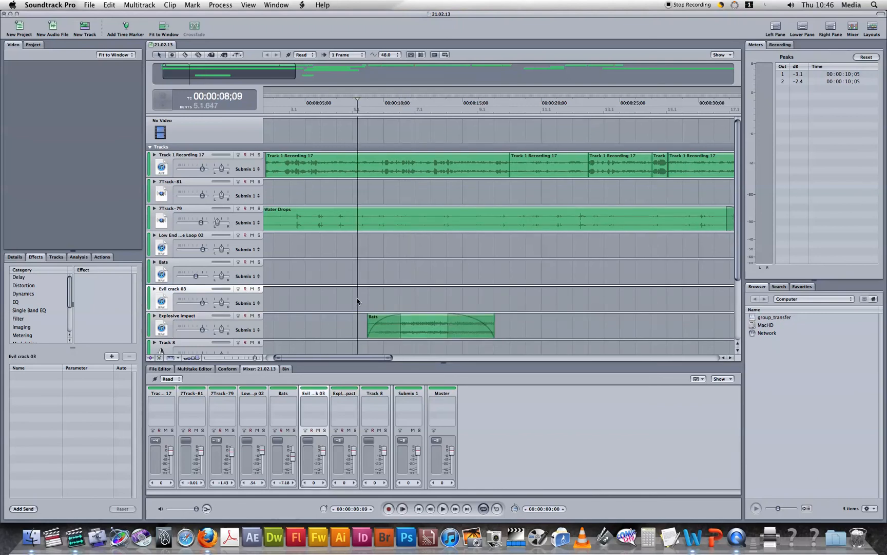
{"action": "key", "text": "space"}
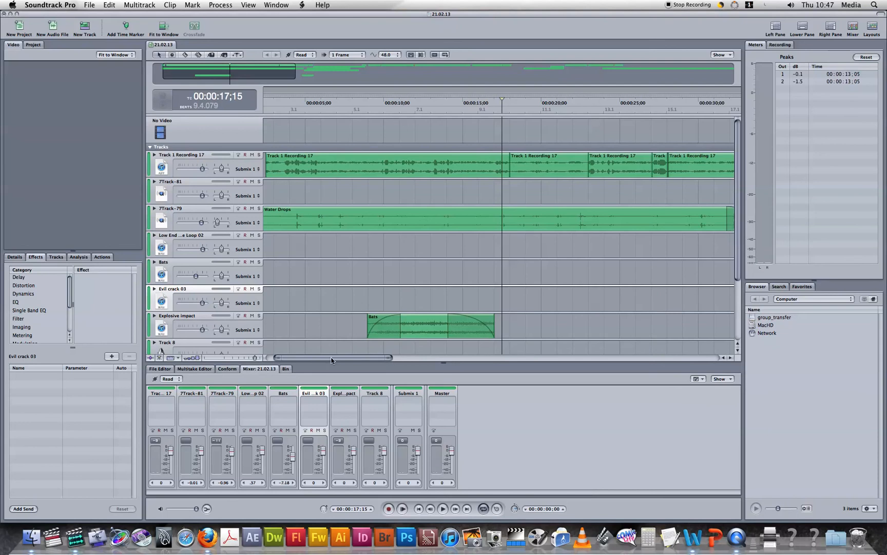
{"action": "scroll", "coordinate": [335, 354], "scroll_direction": "left", "scroll_amount": 2}
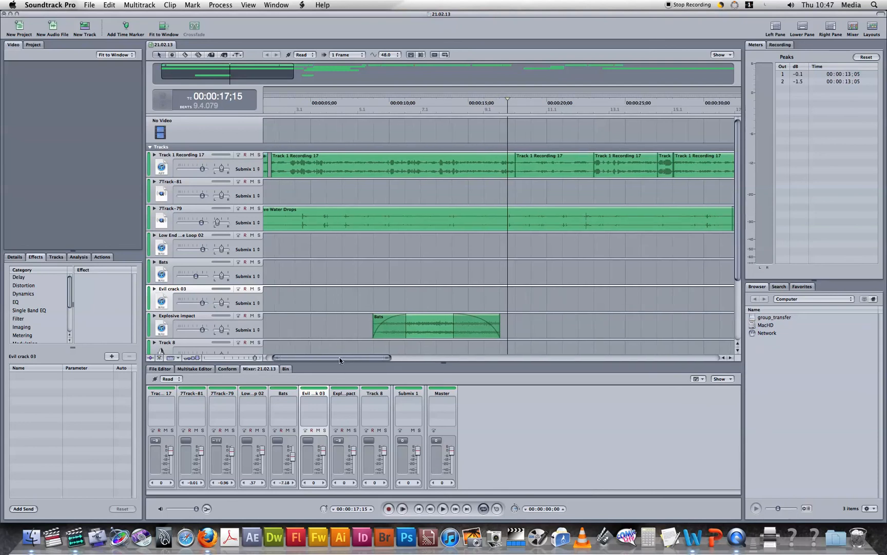
{"action": "left_click_drag", "start_coordinate": [340, 360], "coordinate": [332, 359]}
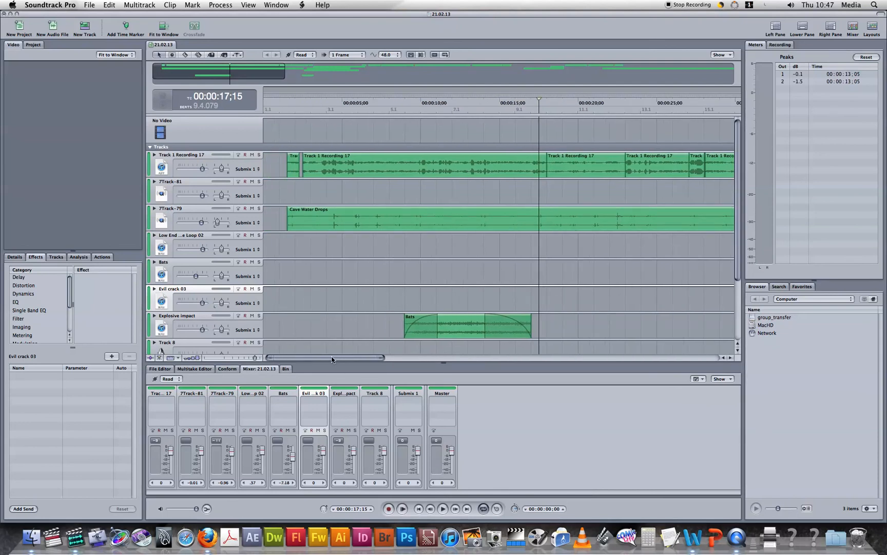